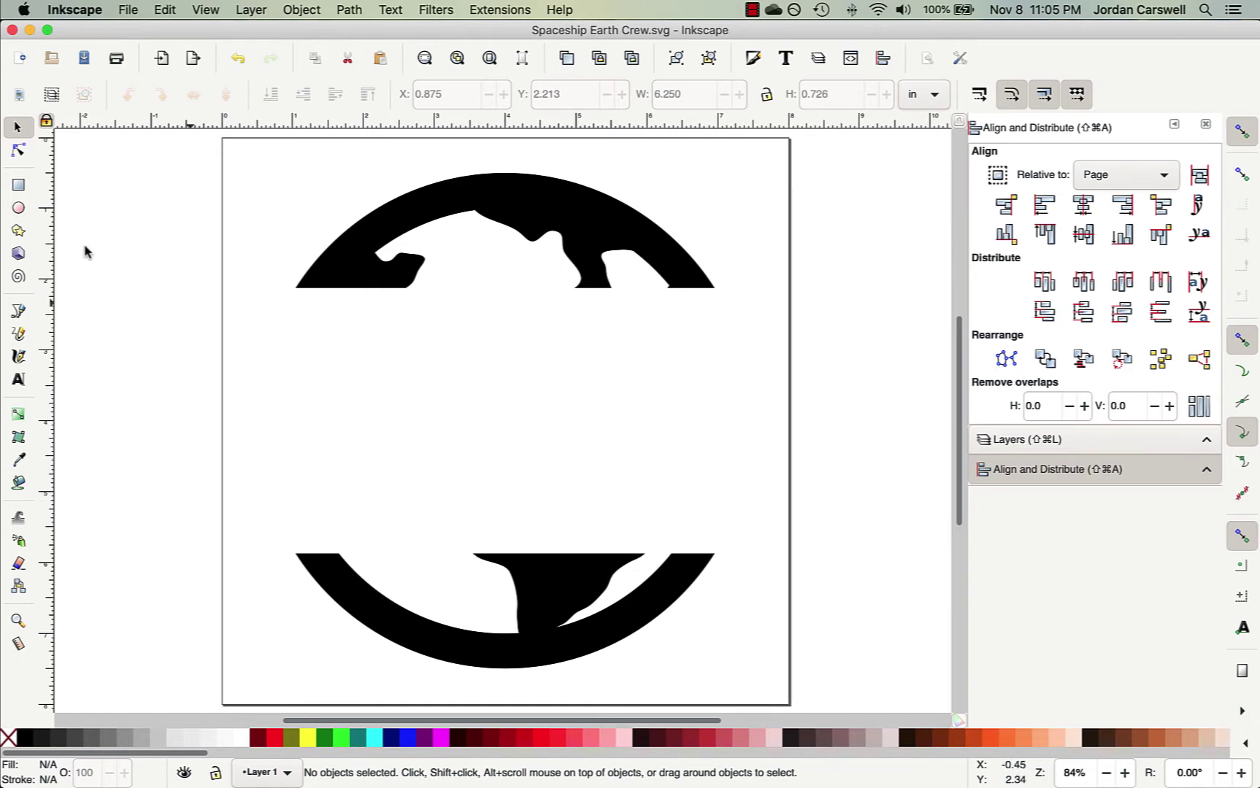
Set the Text tool's font to Nexa Rust Slab at 64 pt
click(17, 381)
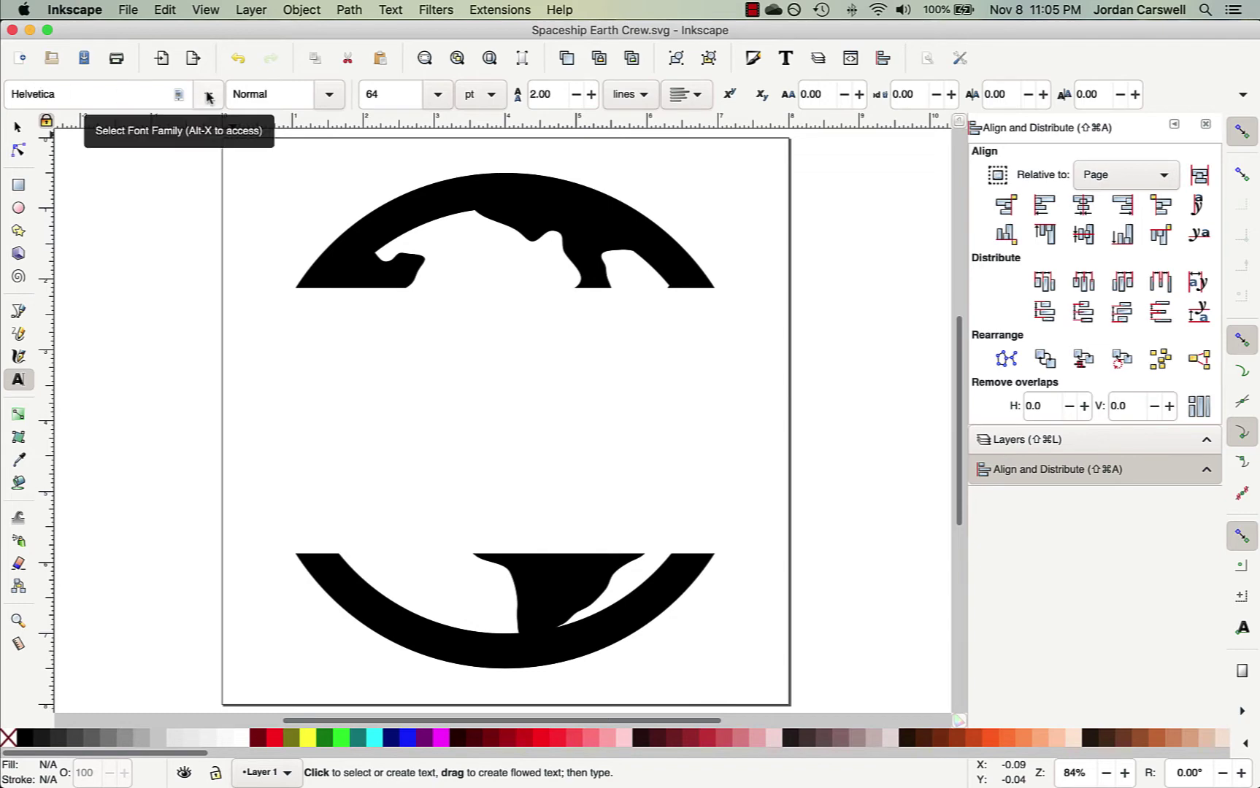
drag(108, 93, 2, 97)
key(End)
key(super+a)
text(nexa)
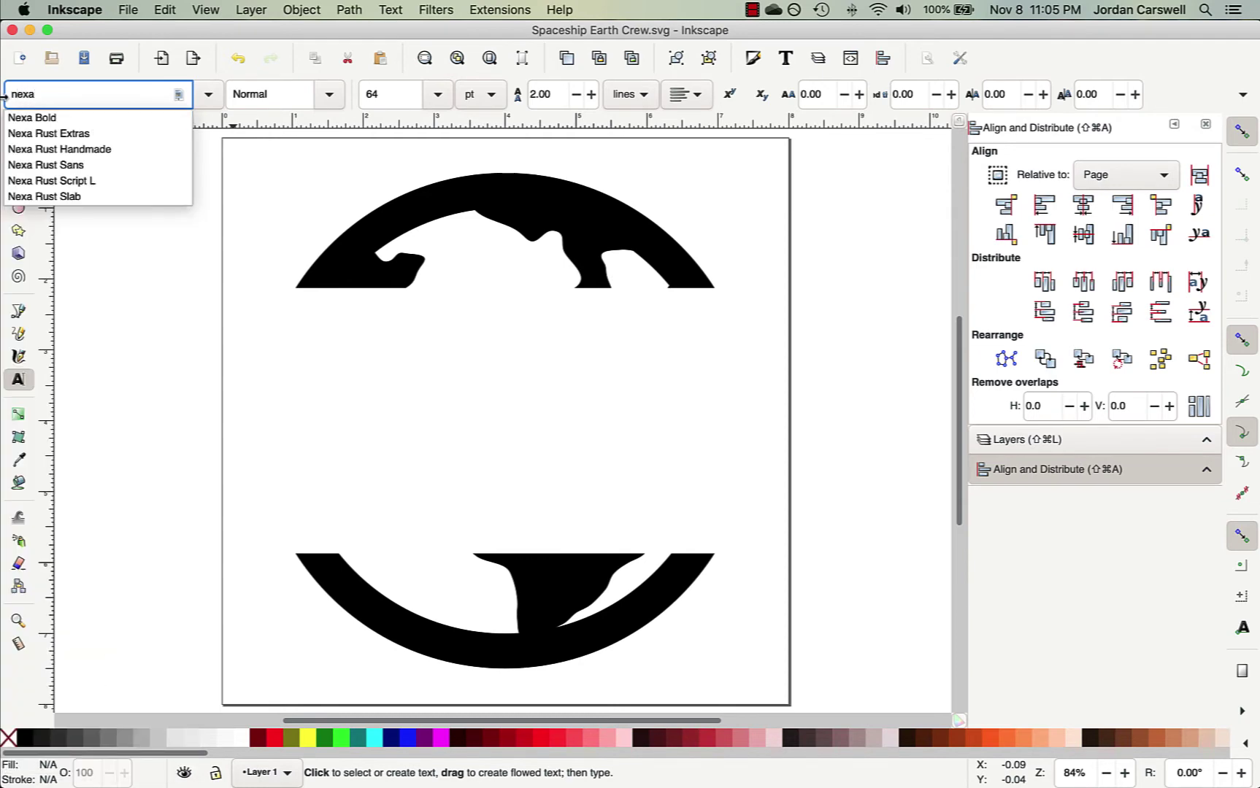
click(129, 198)
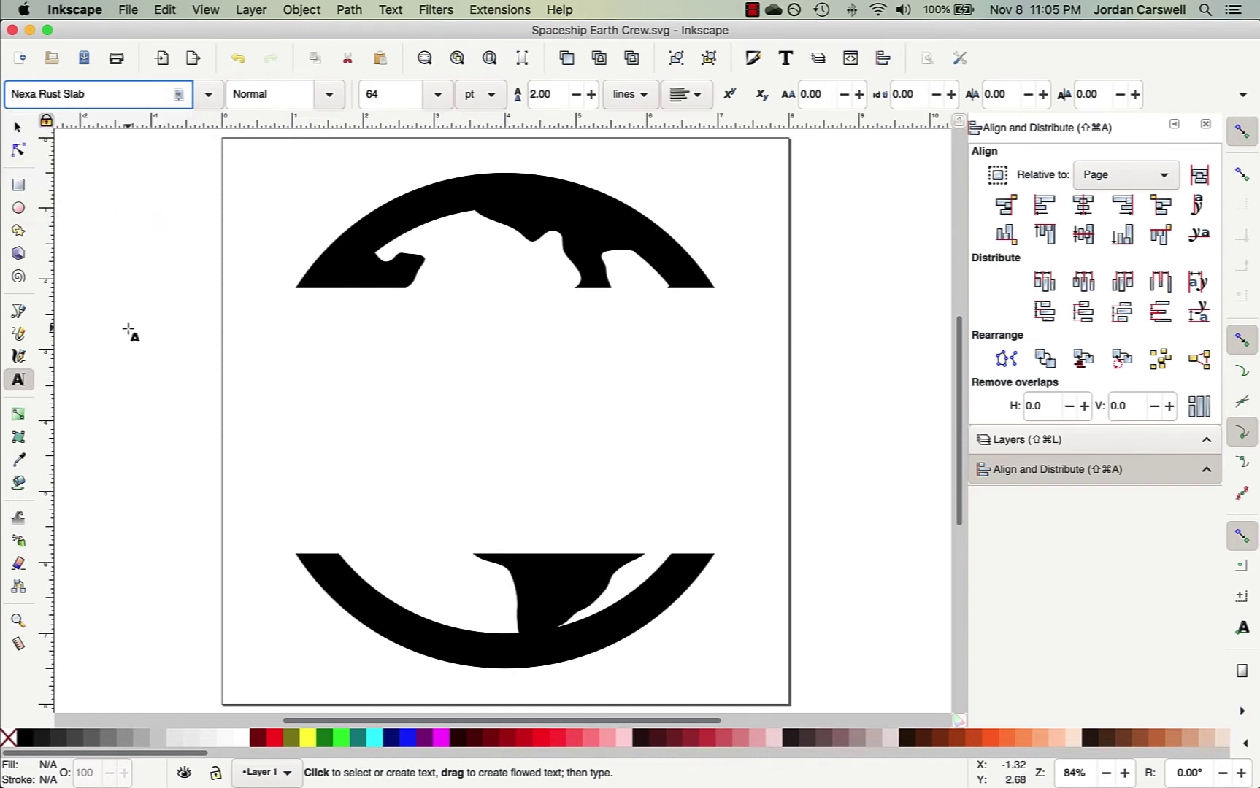
Type SPACESHIP, EARTH and CREW as three stacked text lines in the globe's white band
click(312, 346)
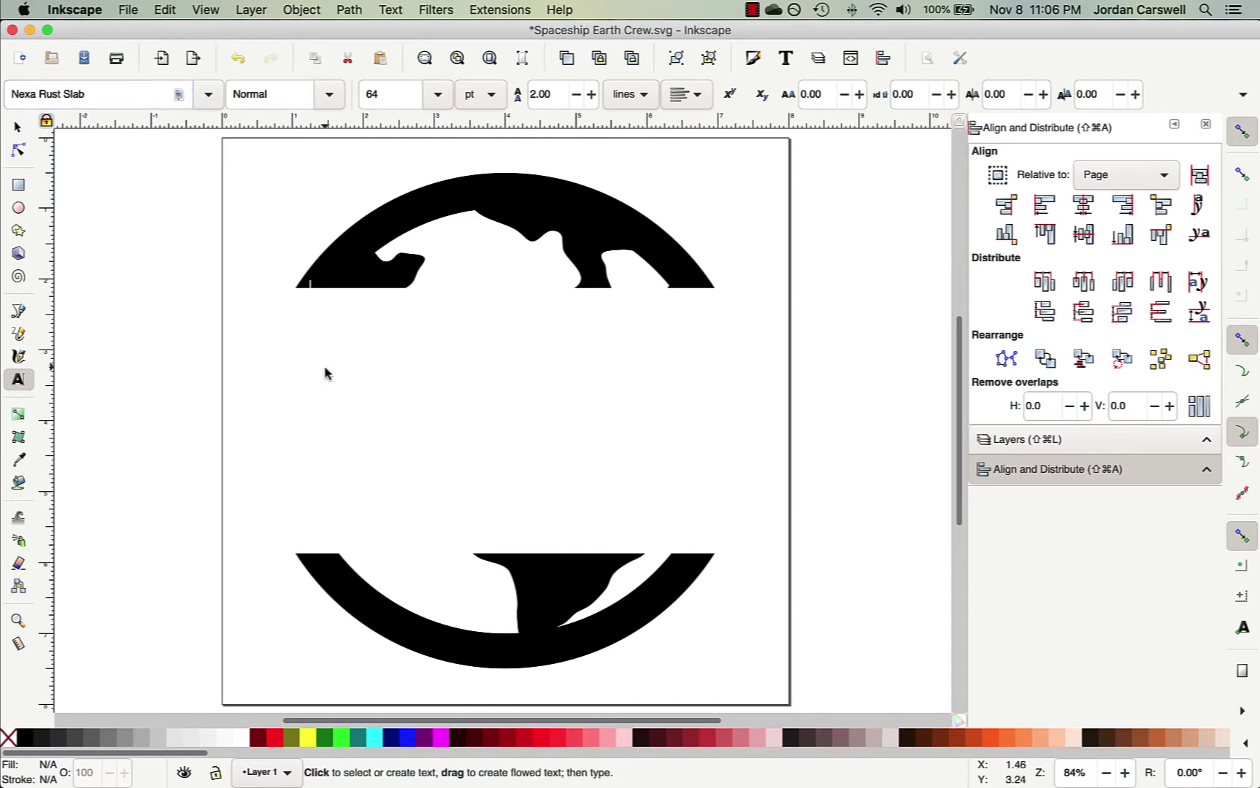
text(SPACESHIP)
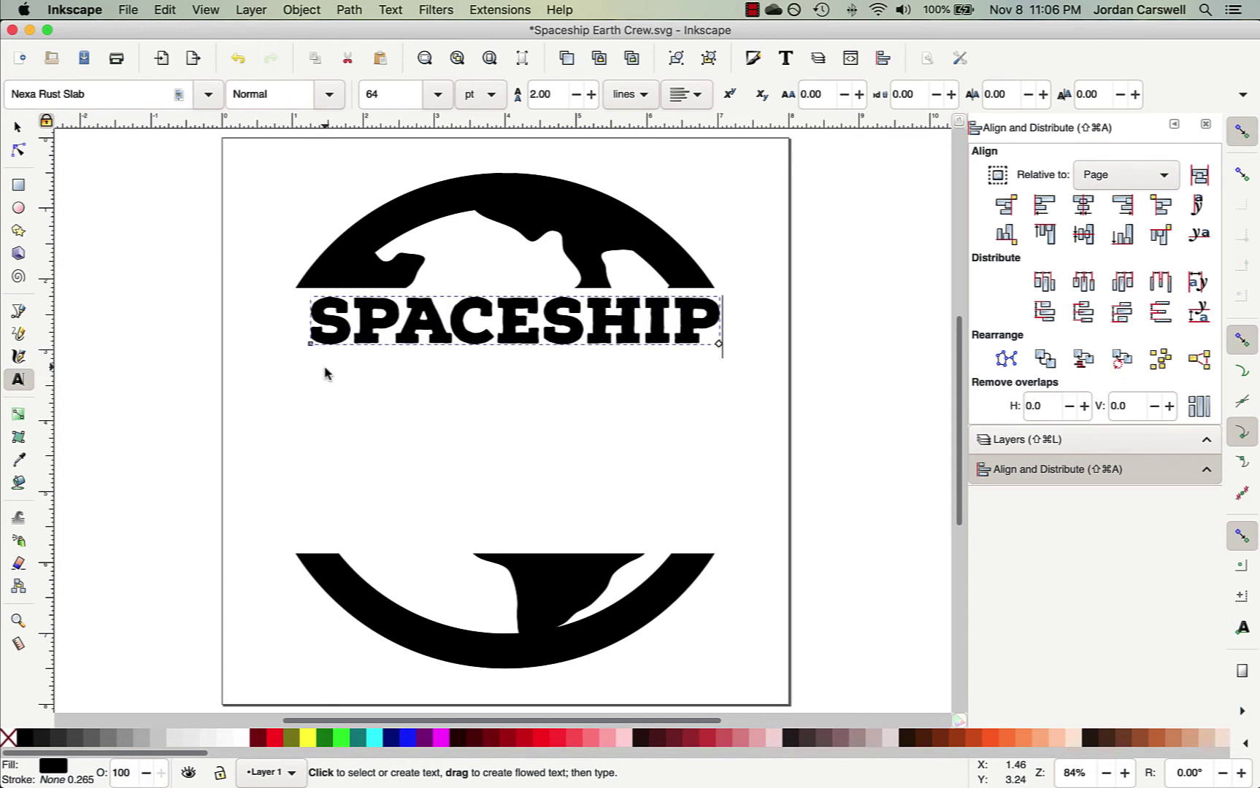
click(301, 397)
text(EAR)
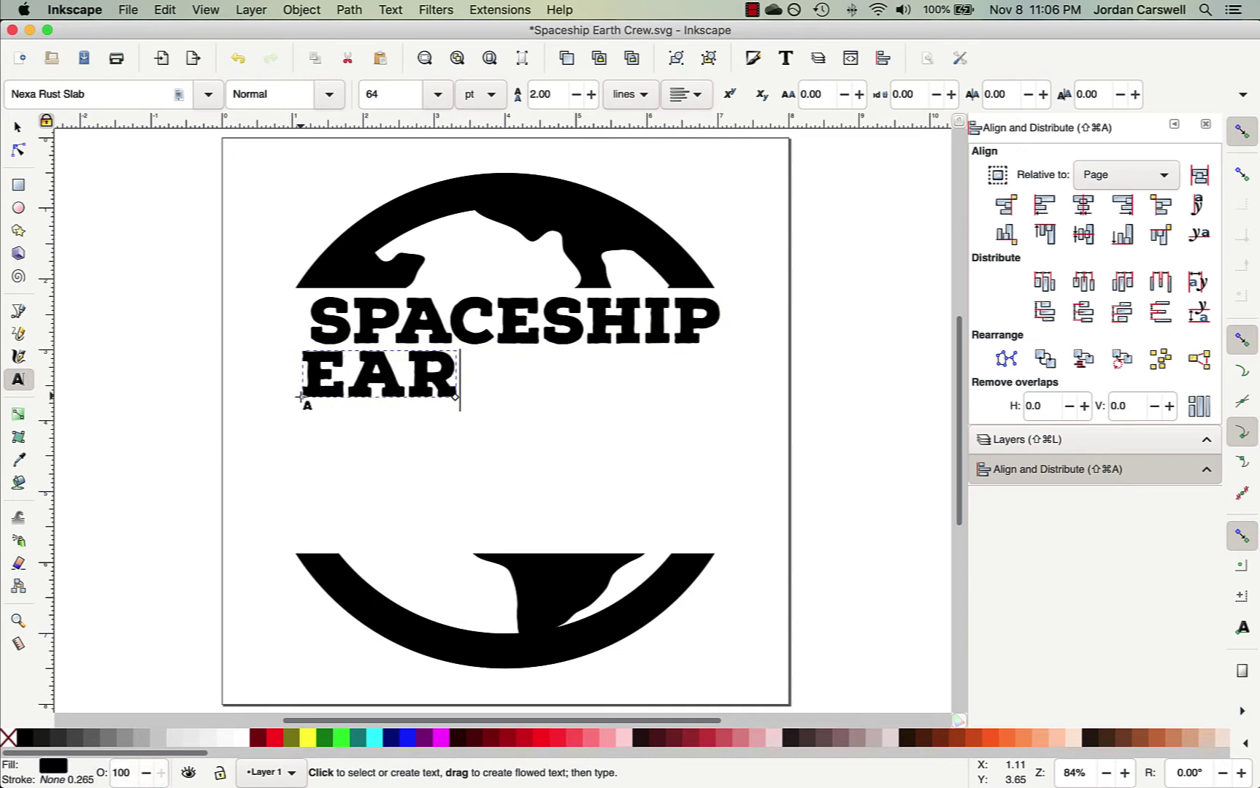
text(TH)
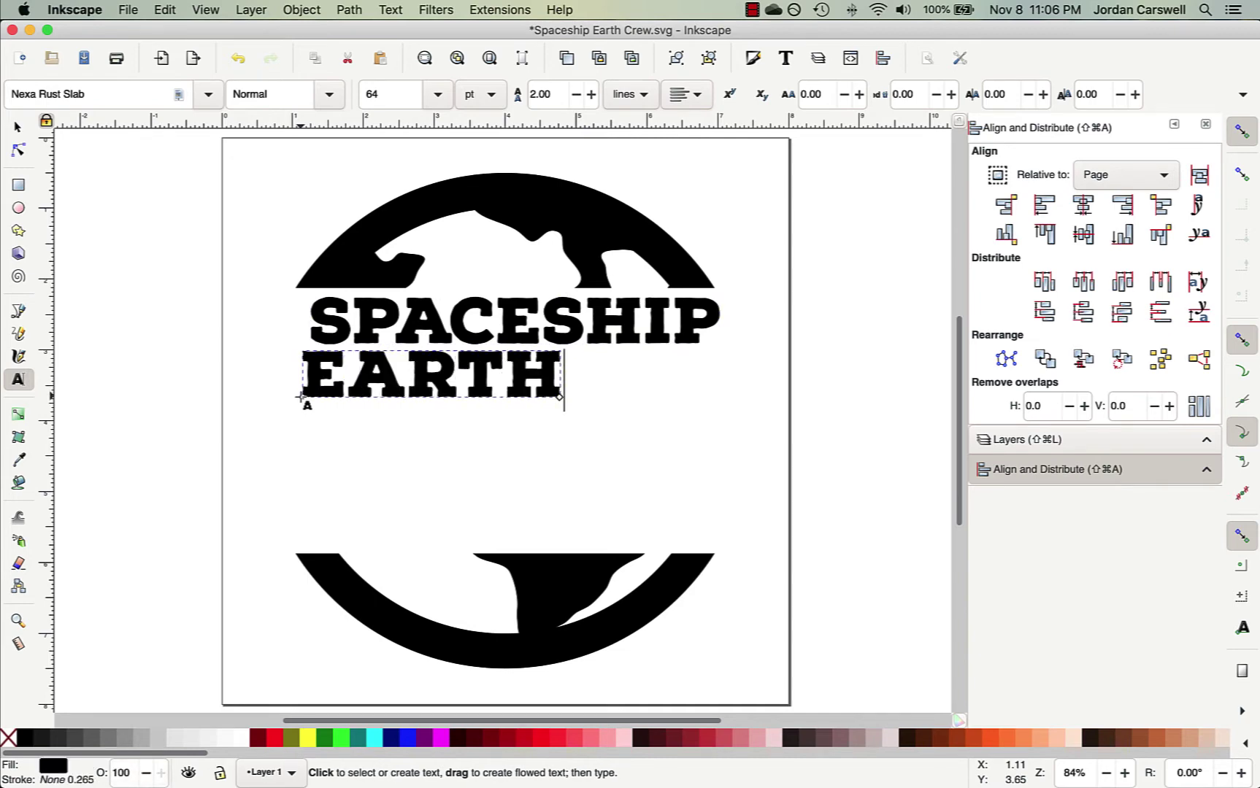
click(316, 470)
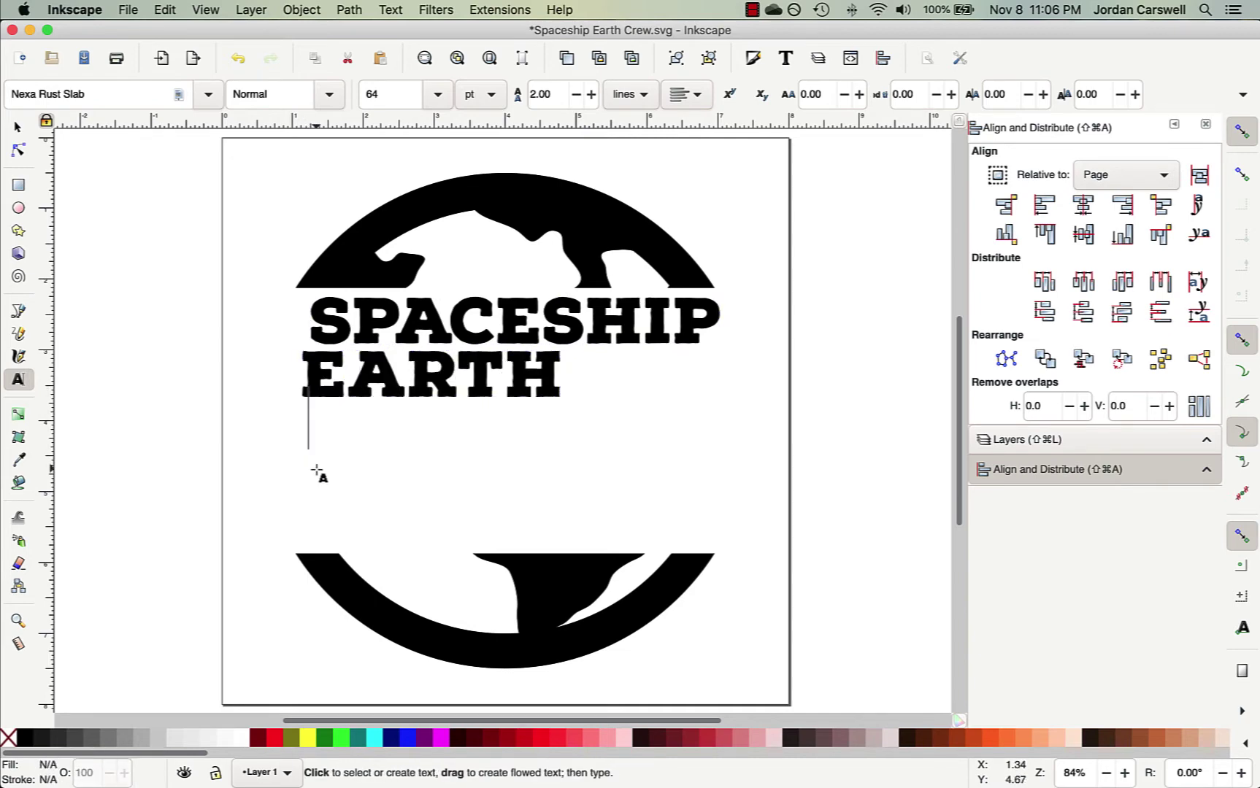
text(CREW)
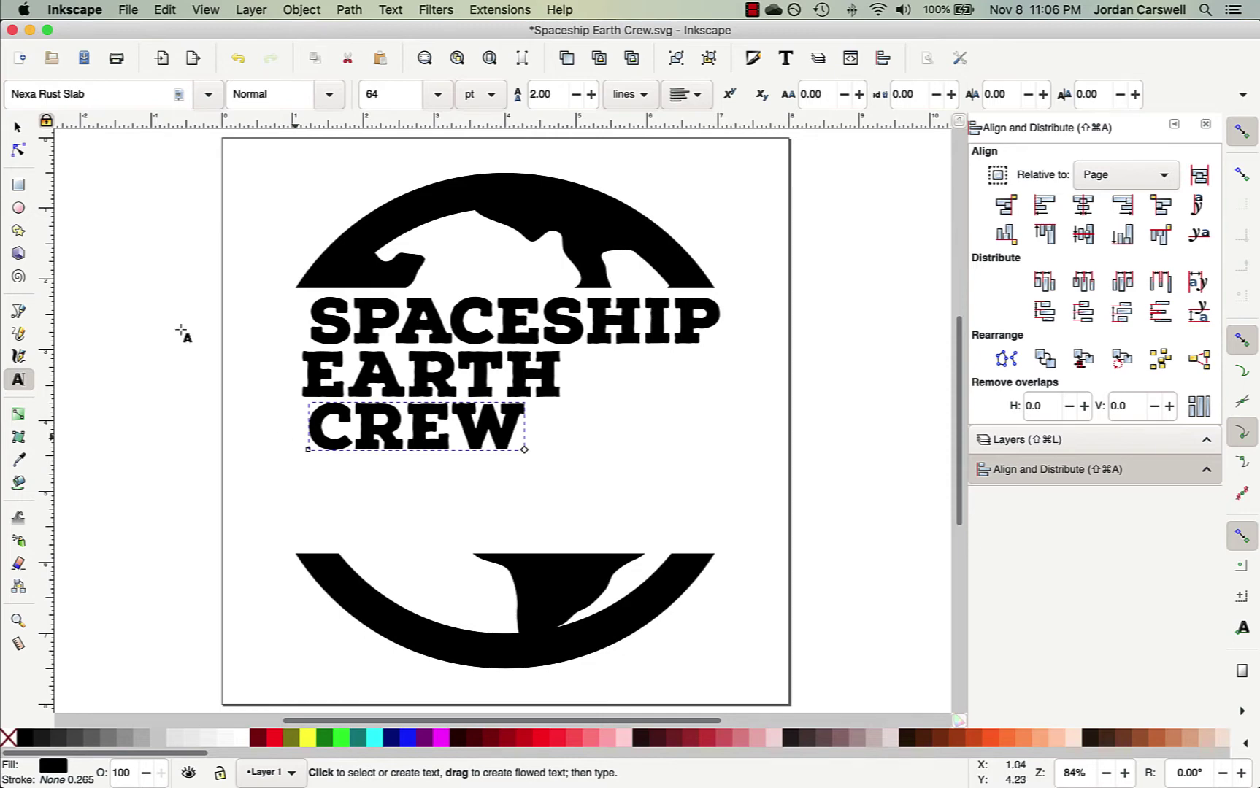
click(17, 130)
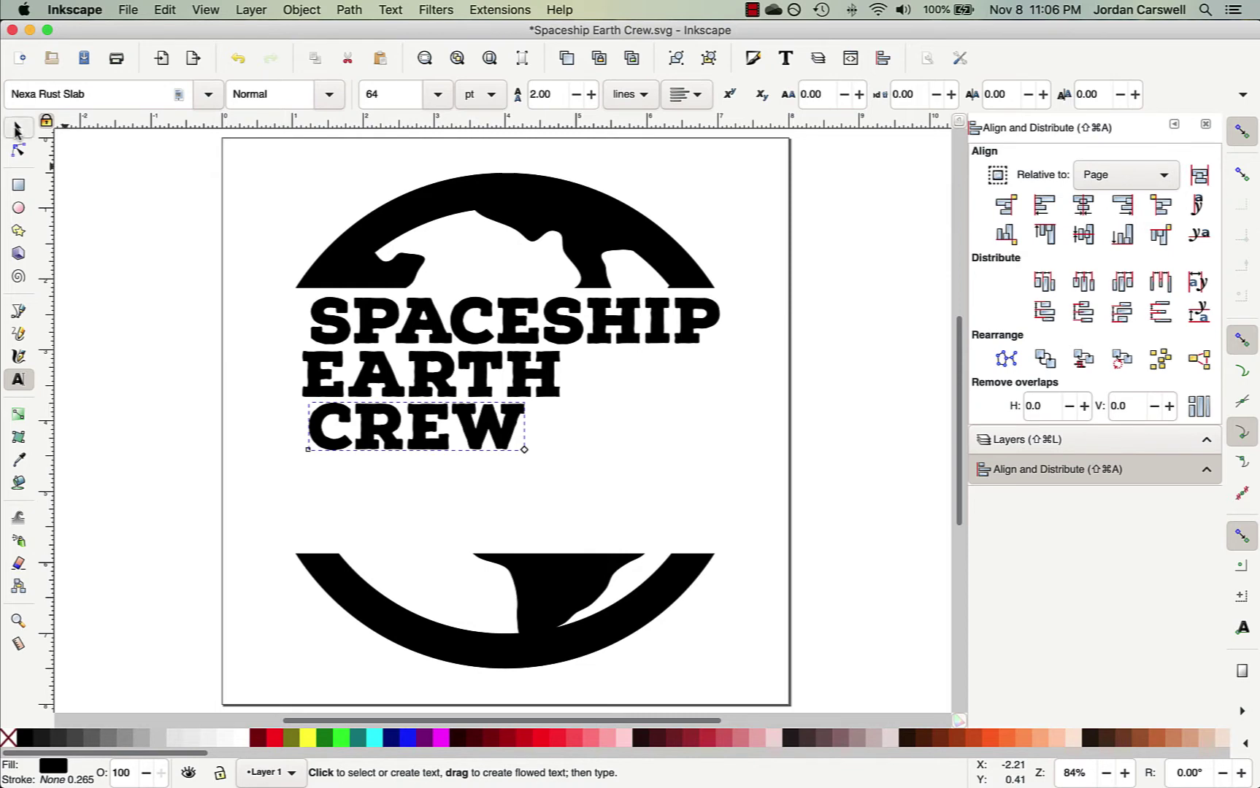
Lock width and height, then scale SPACESHIP to 6.25 in wide
click(321, 322)
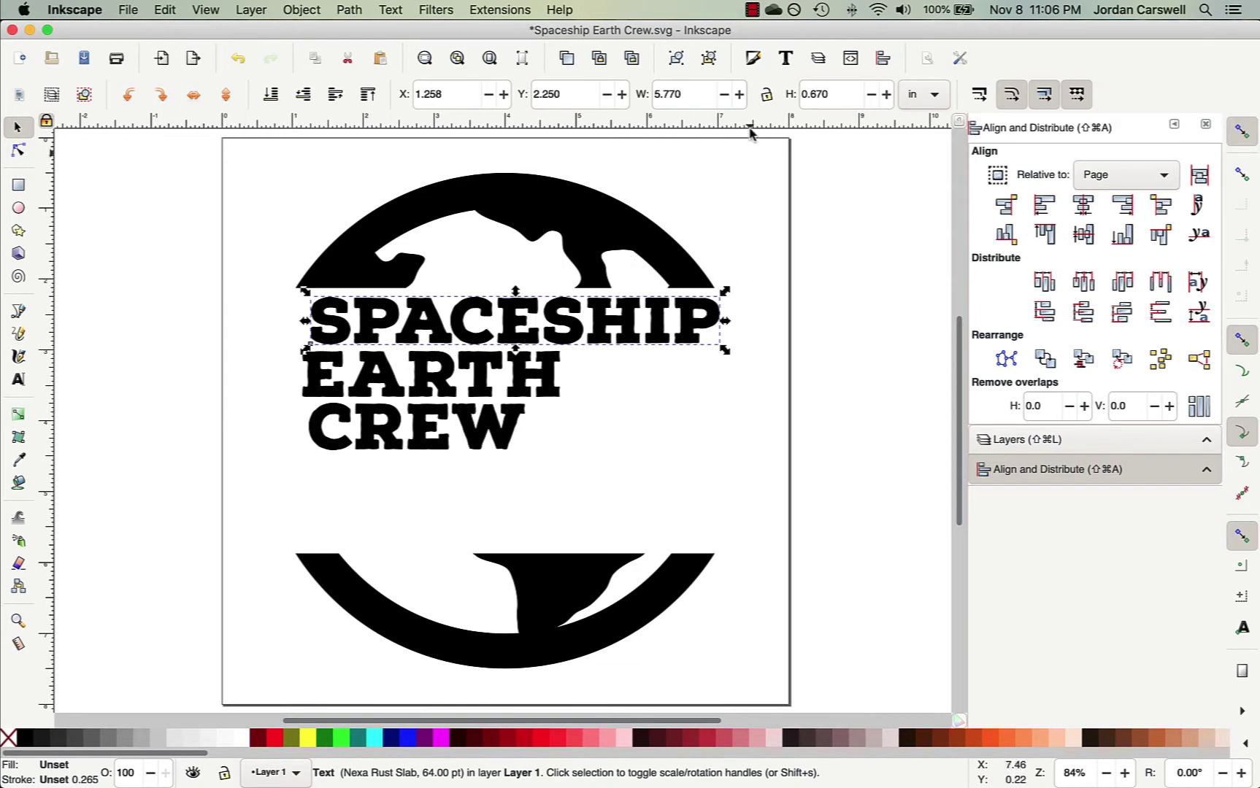
click(766, 97)
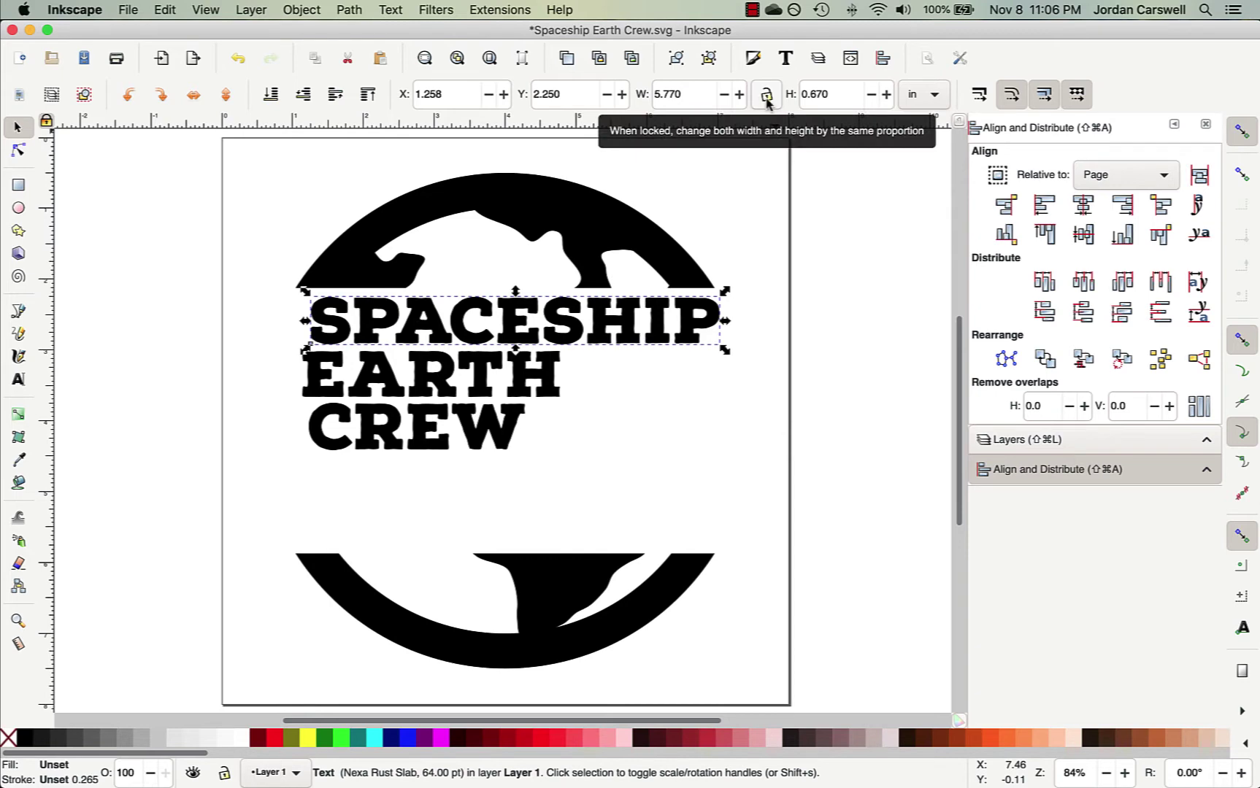
click(765, 97)
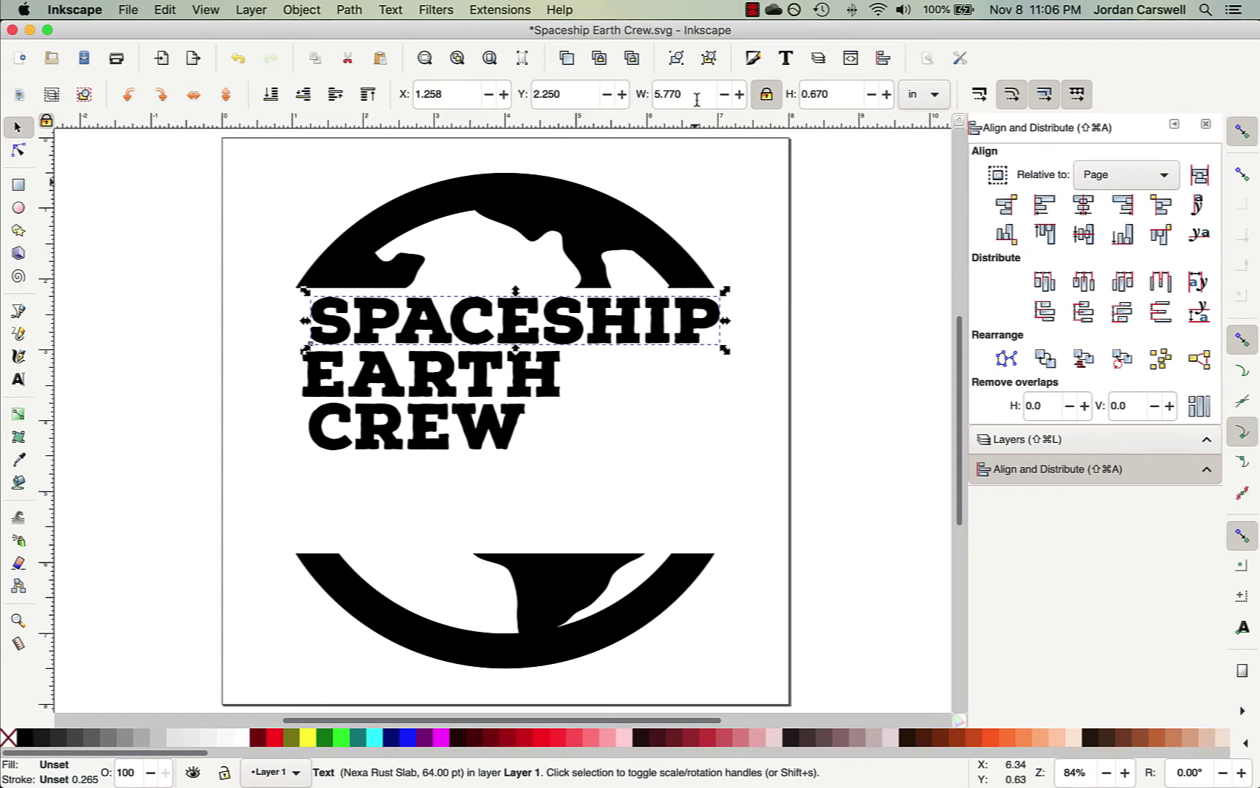
drag(696, 100, 645, 98)
text(6.25)
key(Return)
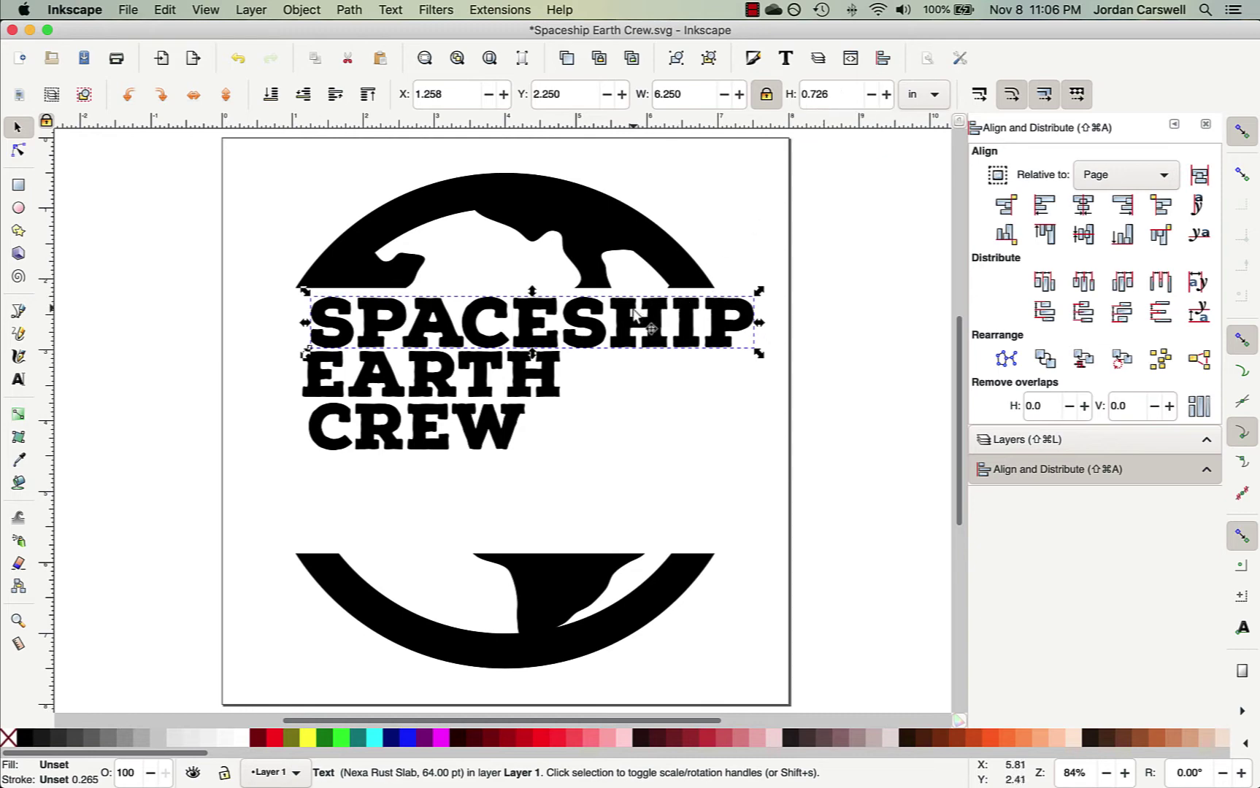
Resize EARTH proportionally to 6.75 in wide
click(482, 376)
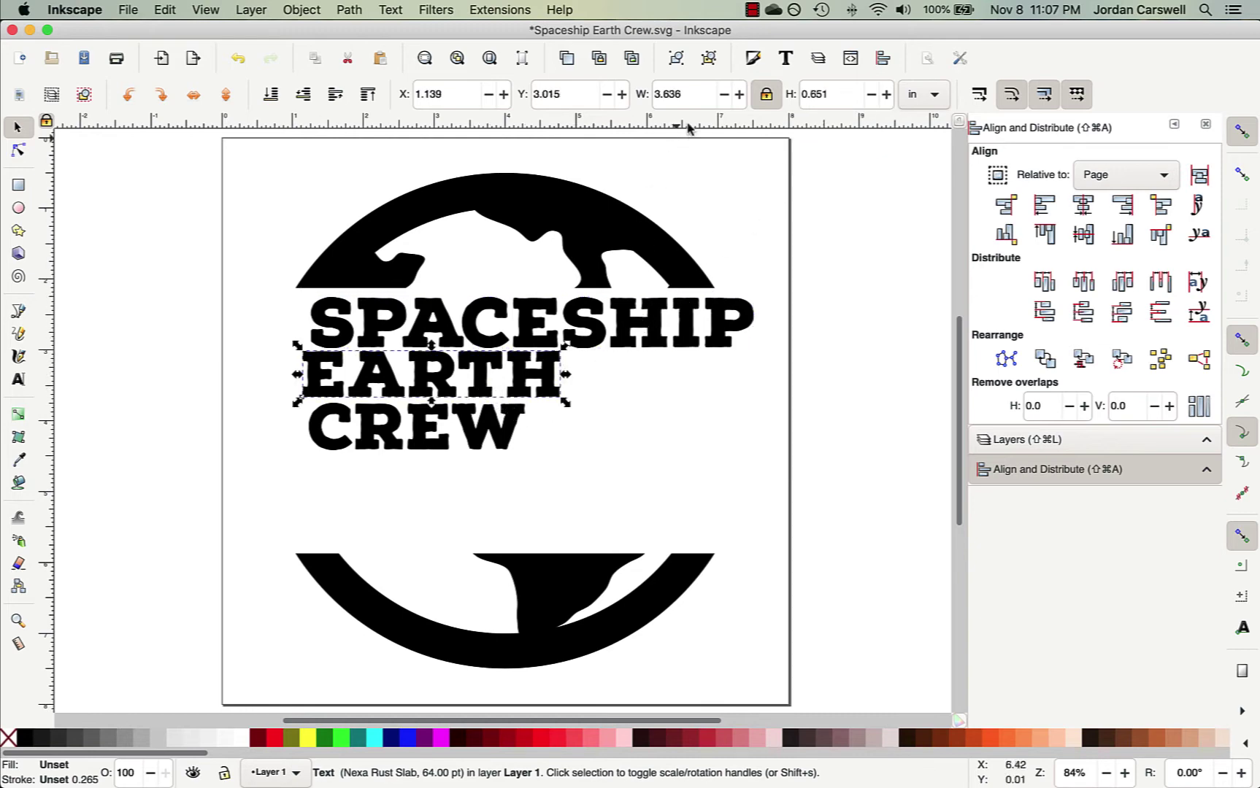
drag(681, 95, 646, 100)
text(6.75)
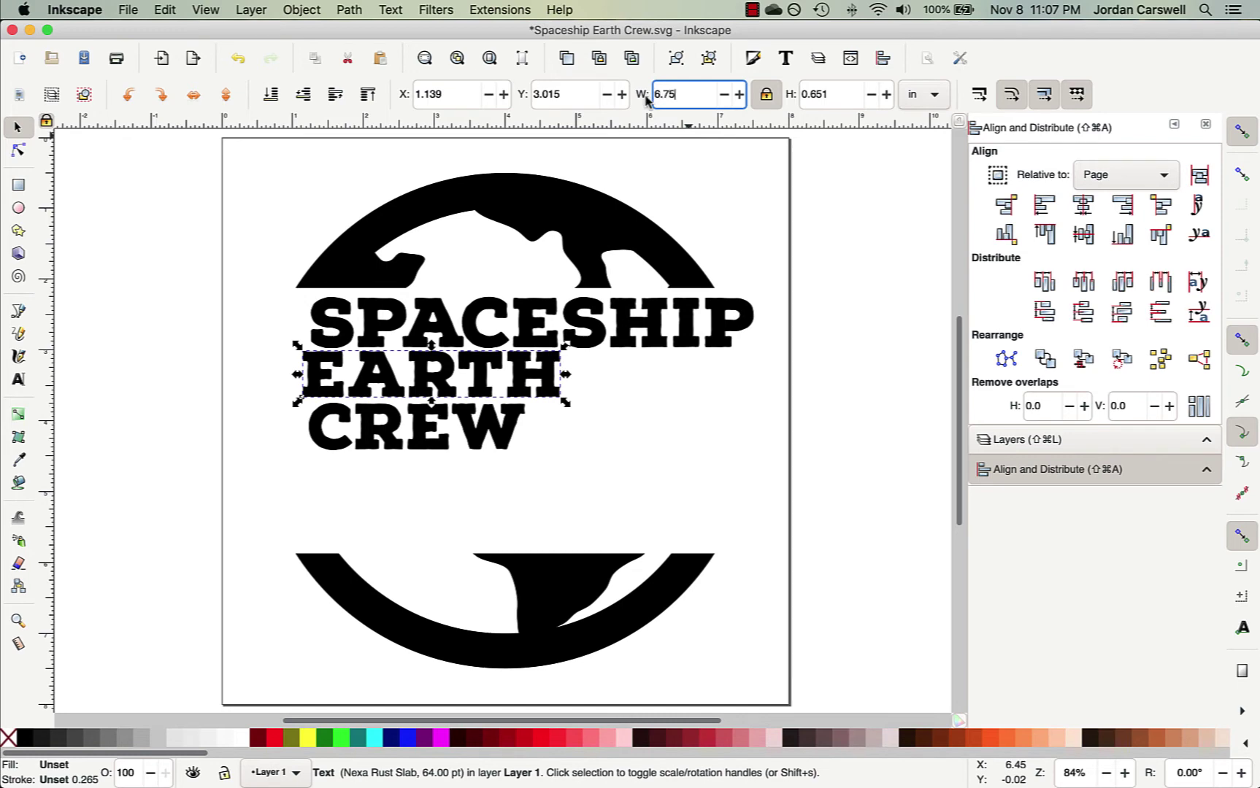
key(Return)
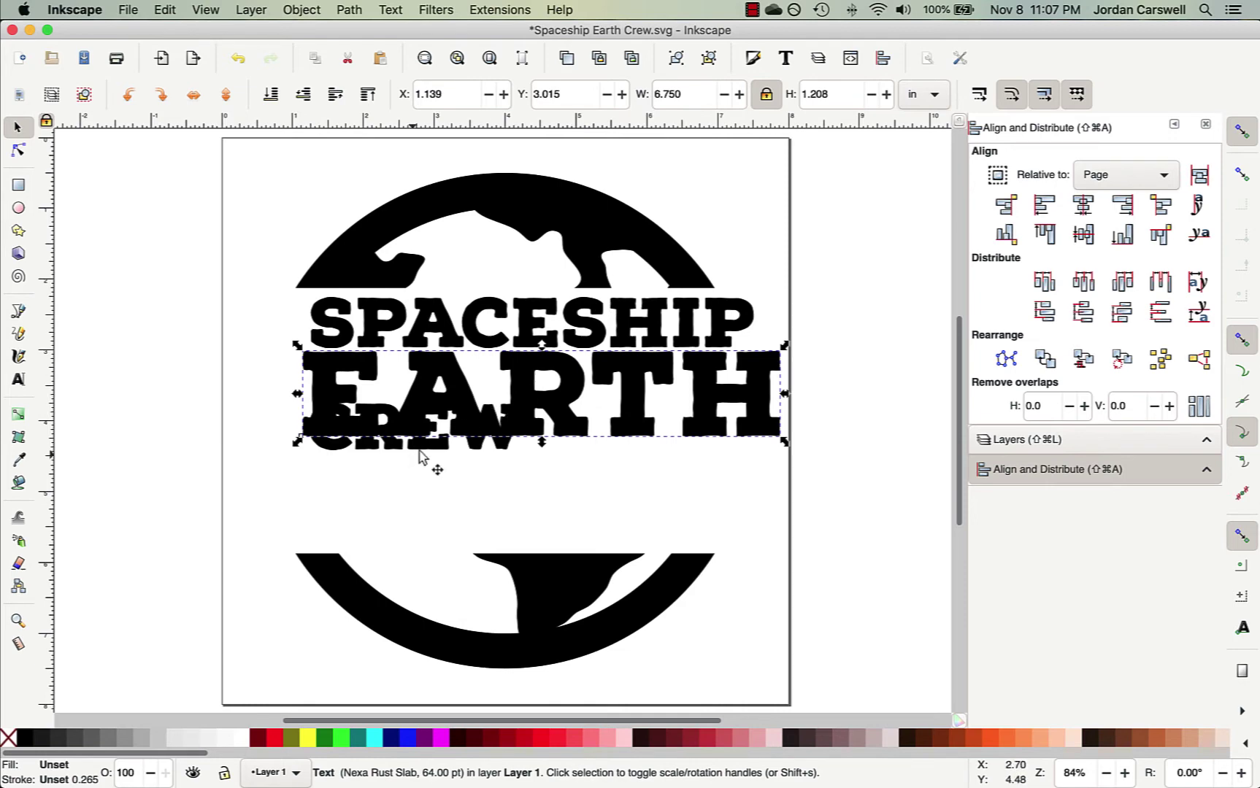
Move CREW below EARTH and resize it to 6.7 in wide
drag(422, 451, 423, 503)
double_click(657, 95)
text(6.7)
key(Return)
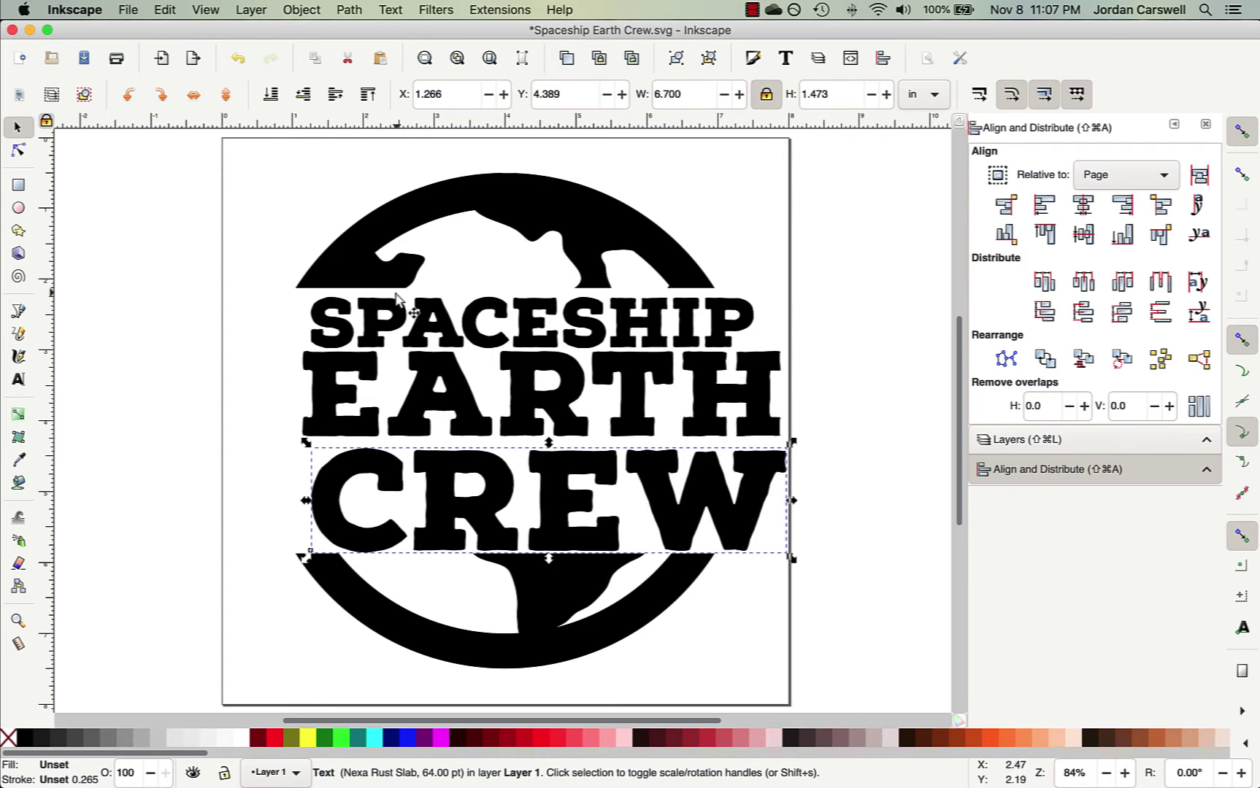
Select everything and center it on the page's vertical axis, then deselect
click(169, 11)
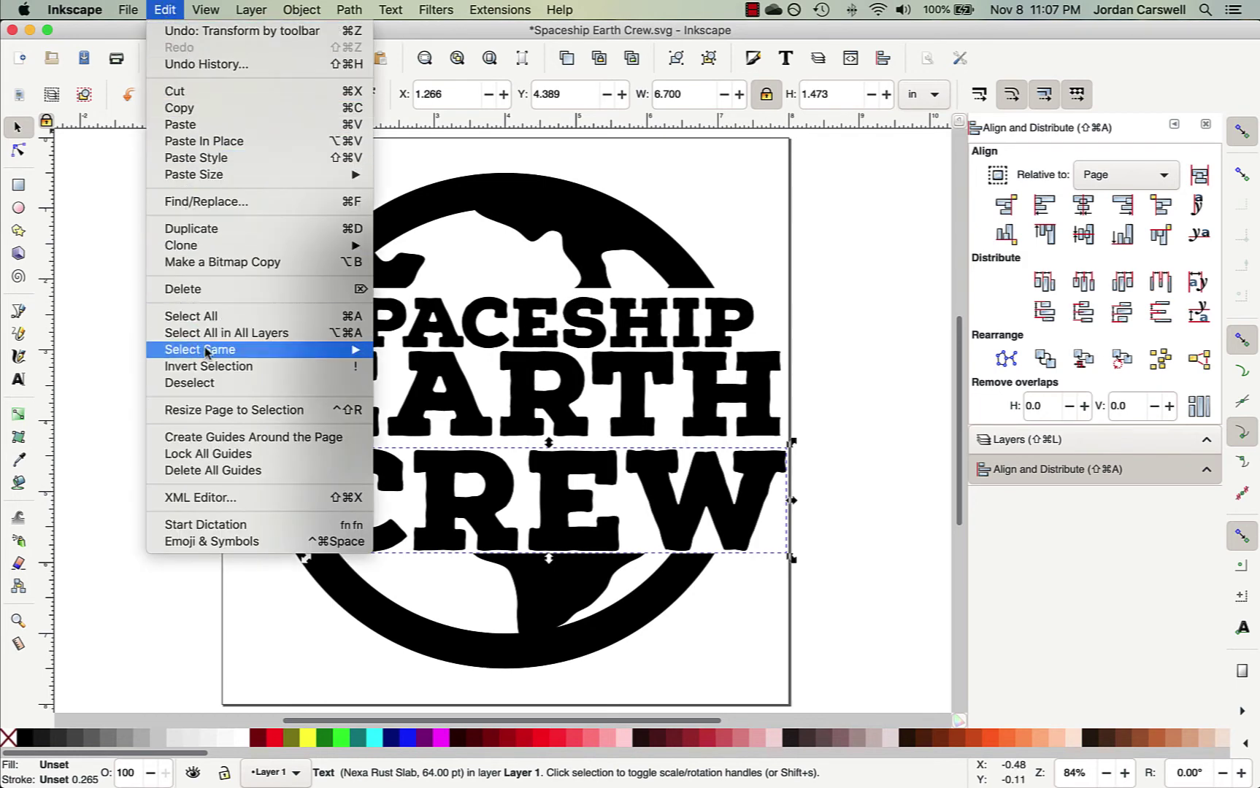
click(213, 322)
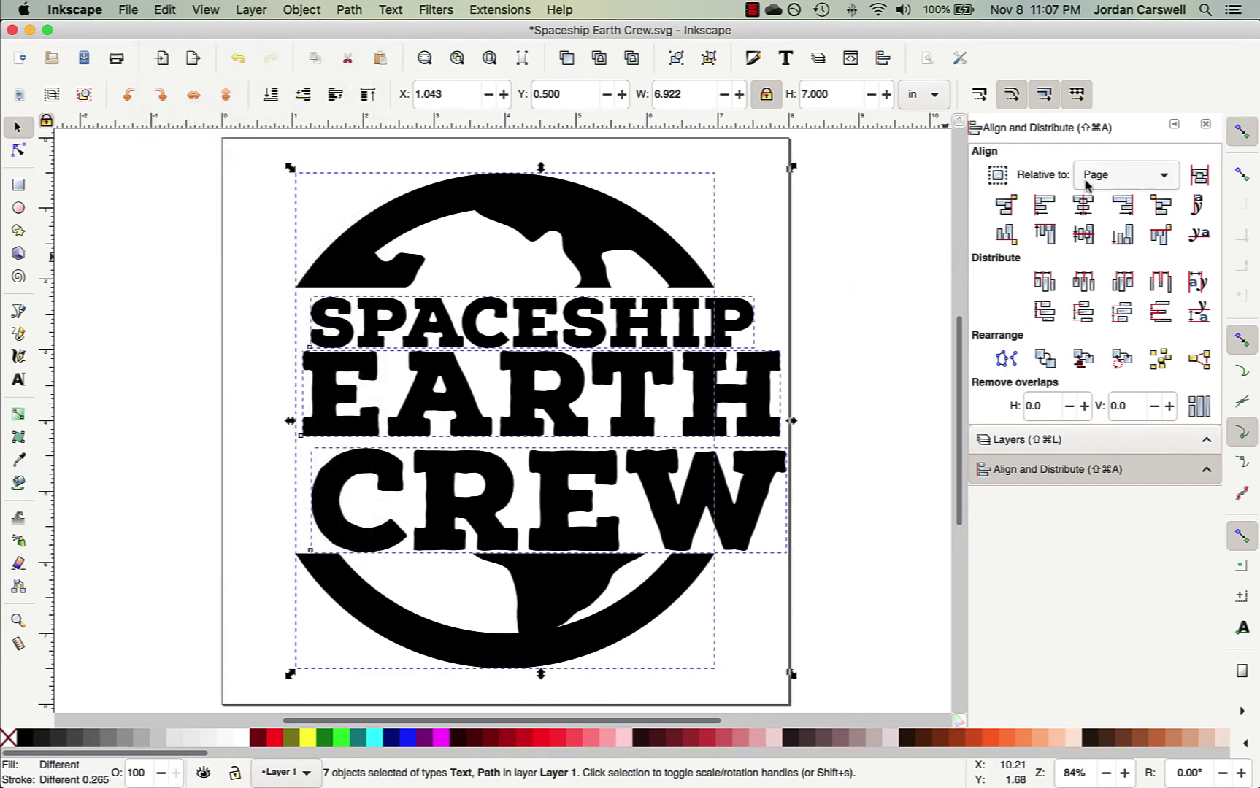
click(1084, 209)
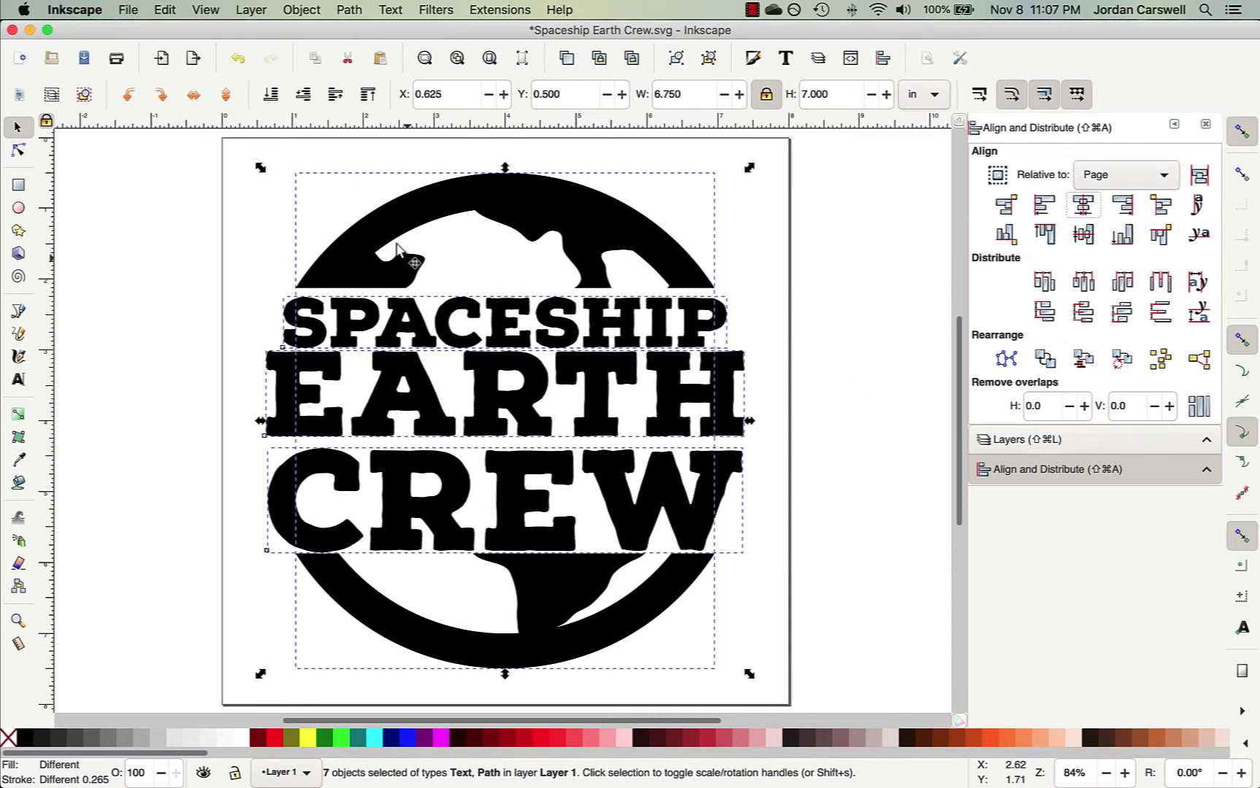
click(178, 545)
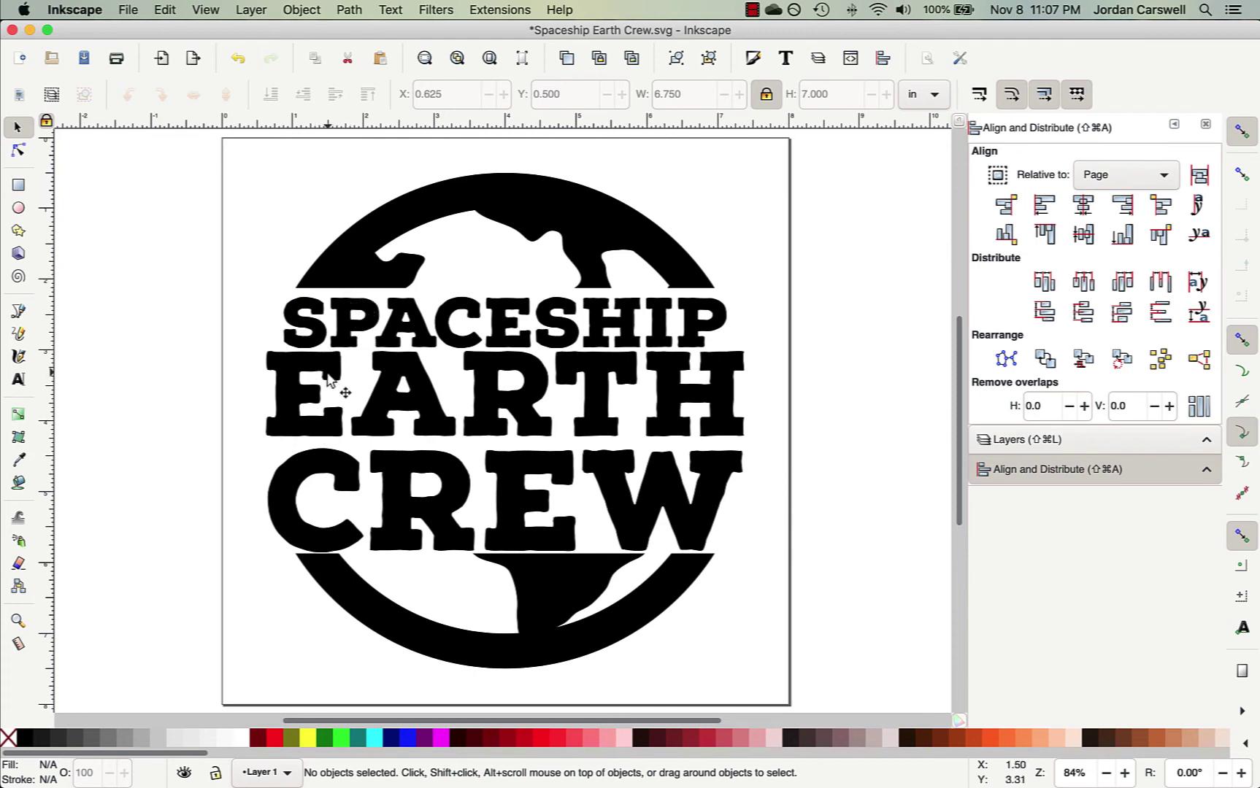
Nudge SPACESHIP up to Y 2.208 in and CREW up to Y 4.347 in
click(321, 330)
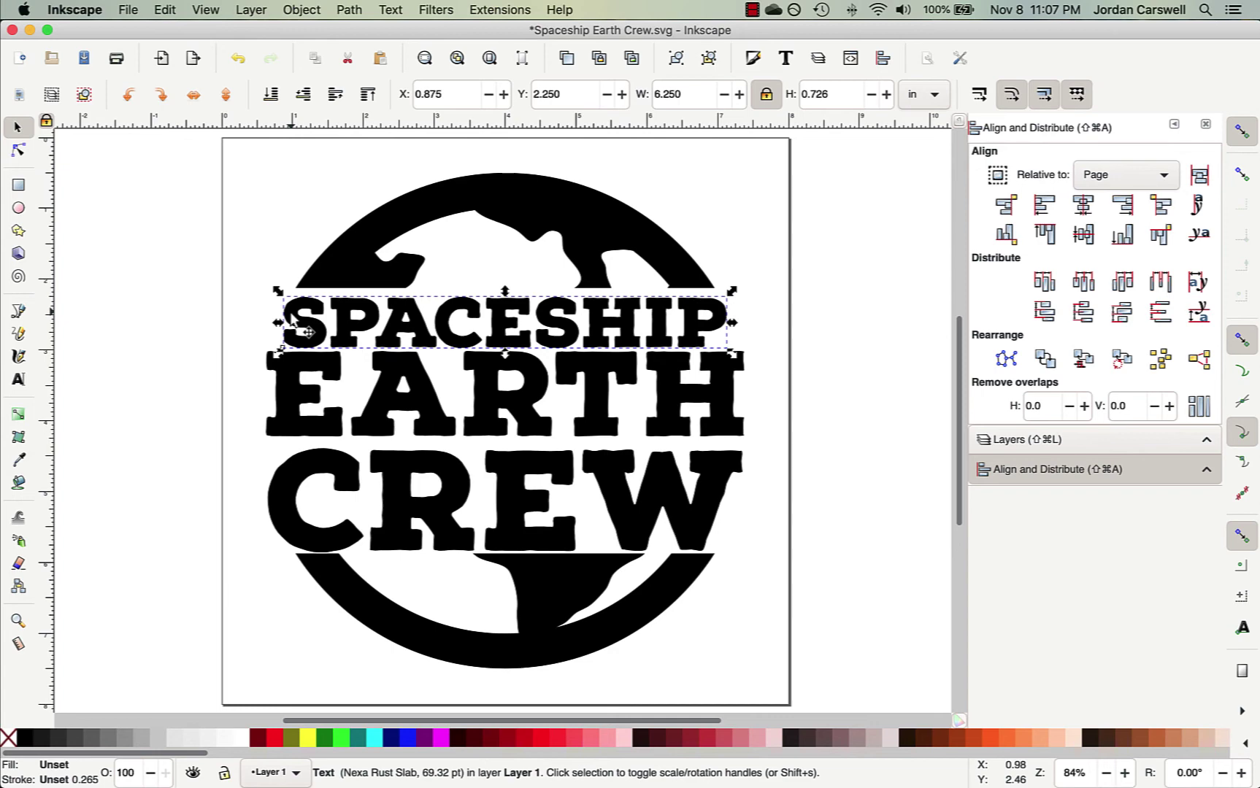
key(Up)
key(Up)
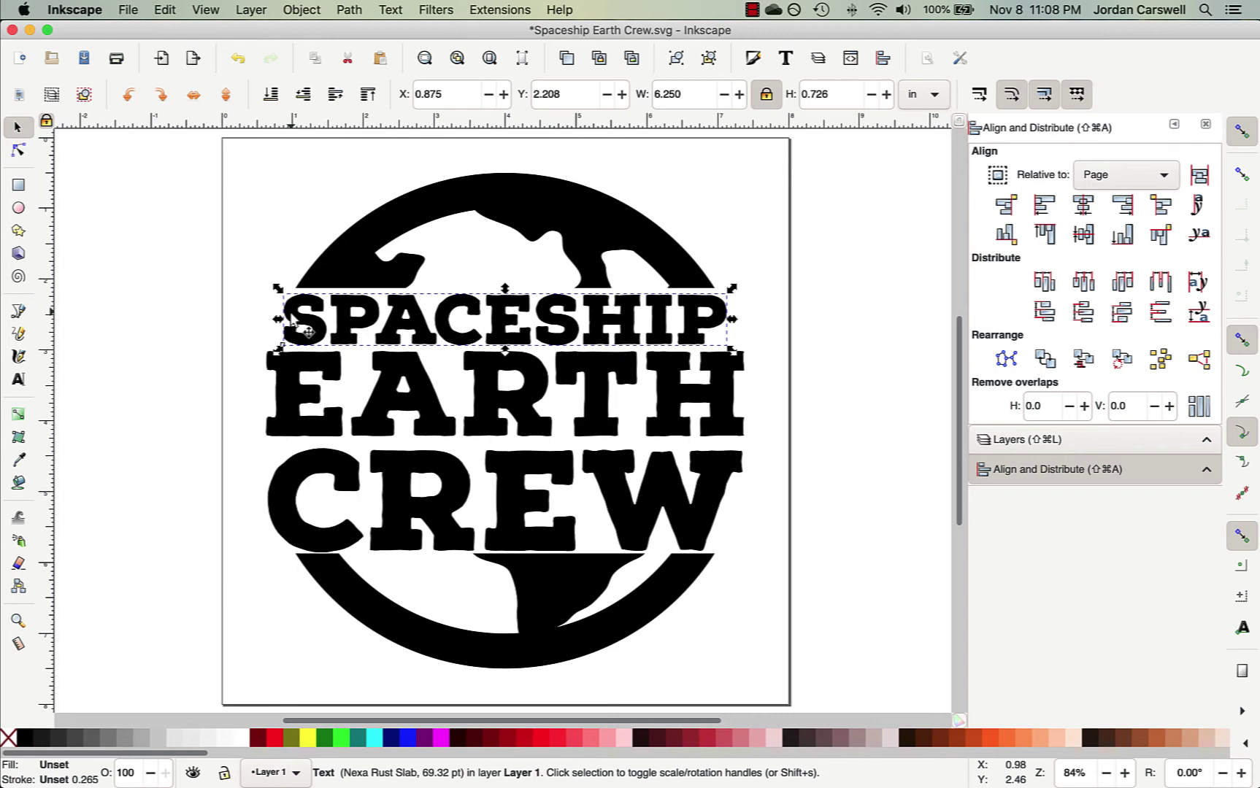
click(397, 520)
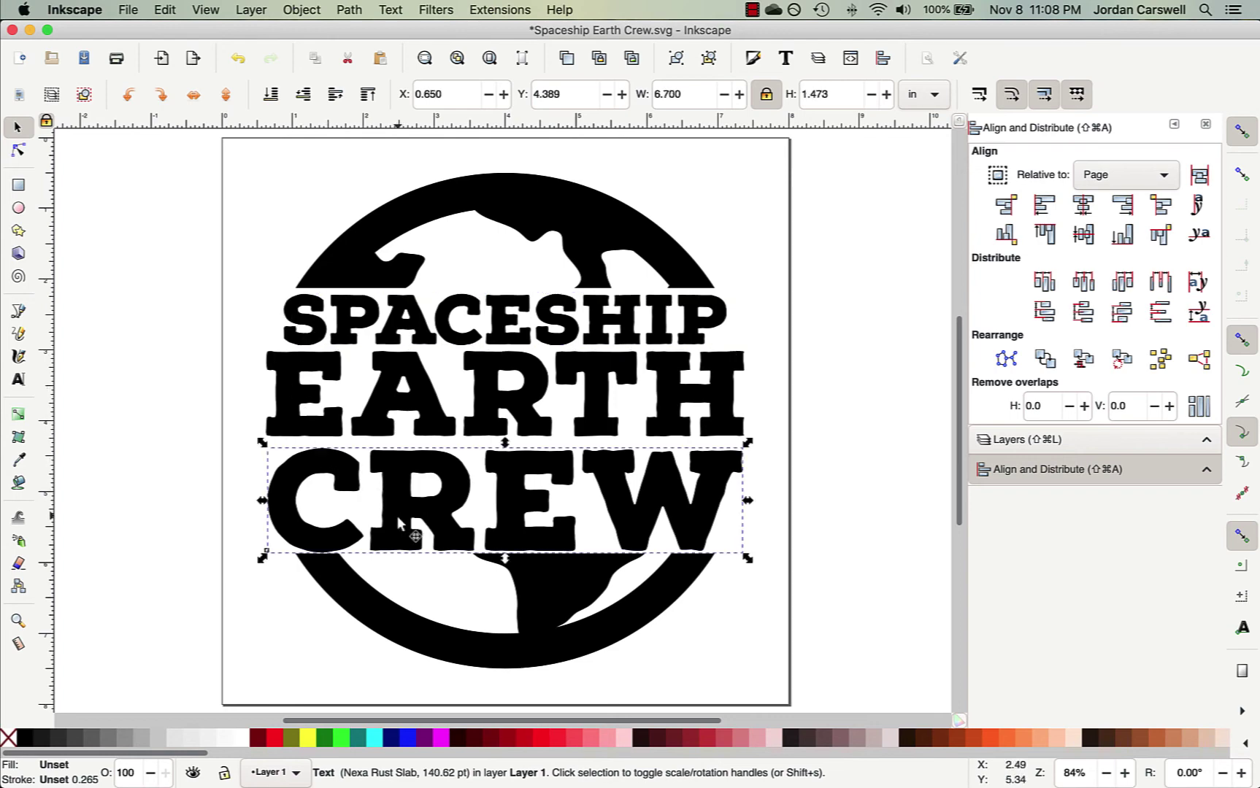
key(Up)
key(Up)
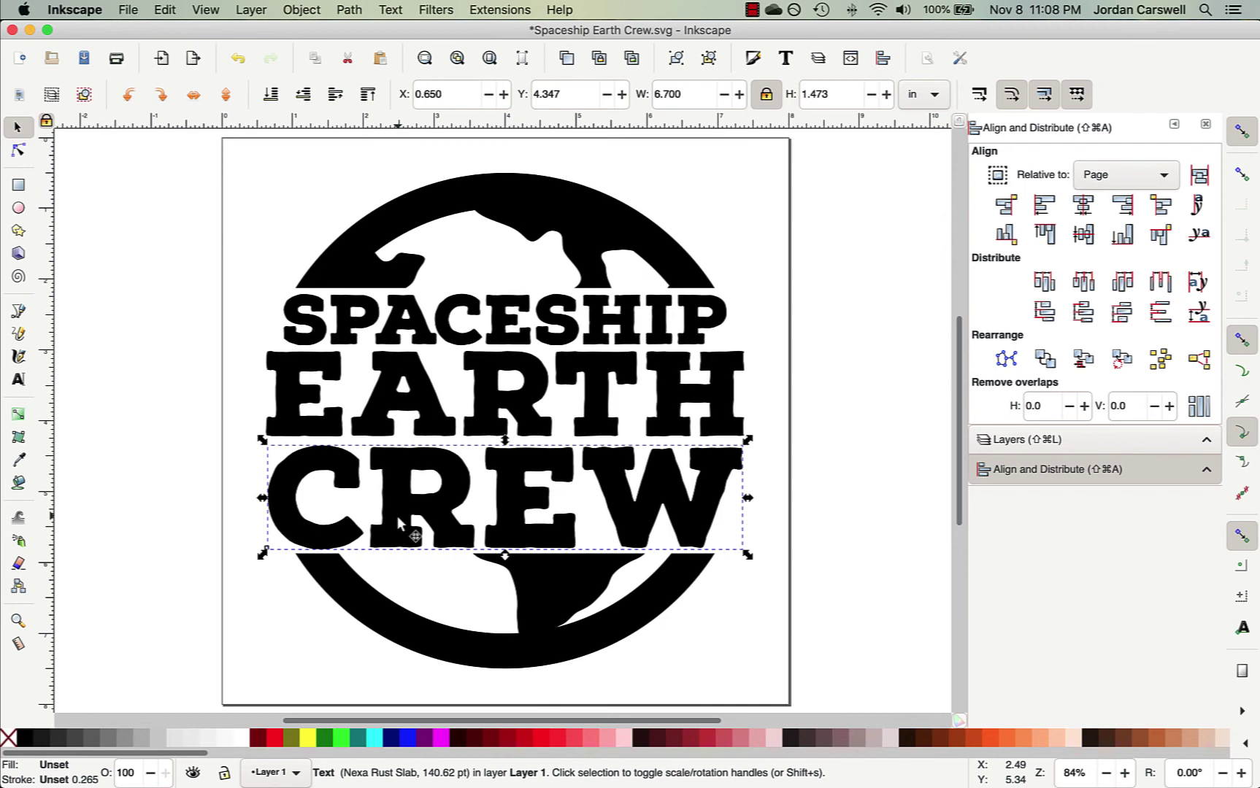
key(Up)
key(Up)
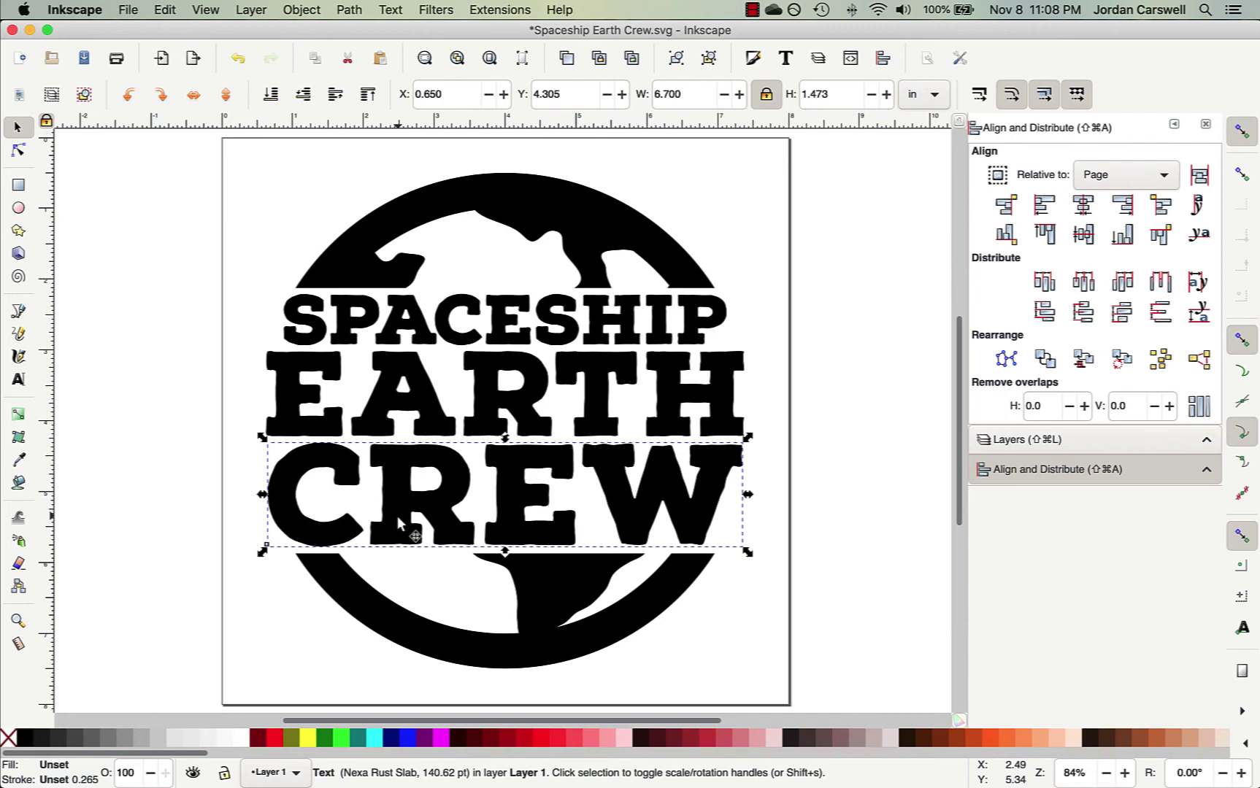
Select SPACESHIP, EARTH and CREW, equalize their vertical gaps, then deselect
shift+click(387, 424)
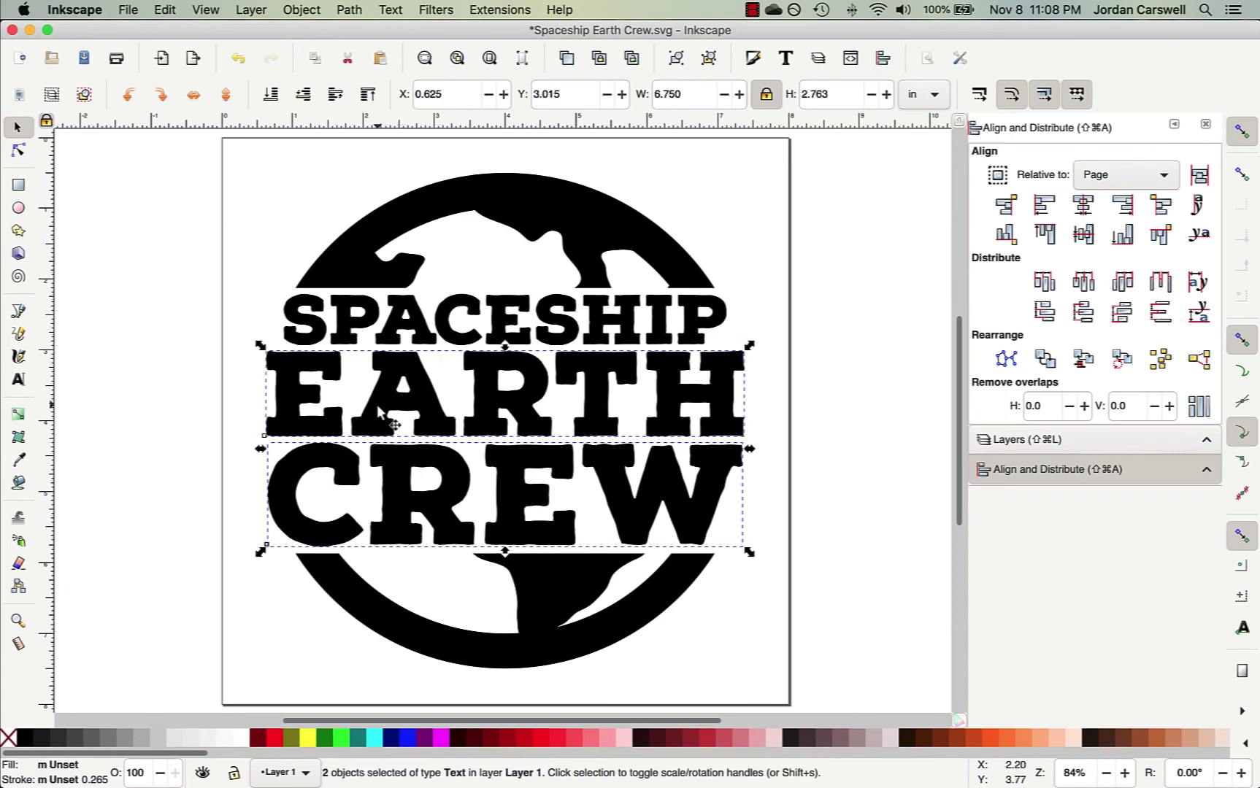
shift+click(392, 338)
shift+click(395, 339)
shift+click(402, 312)
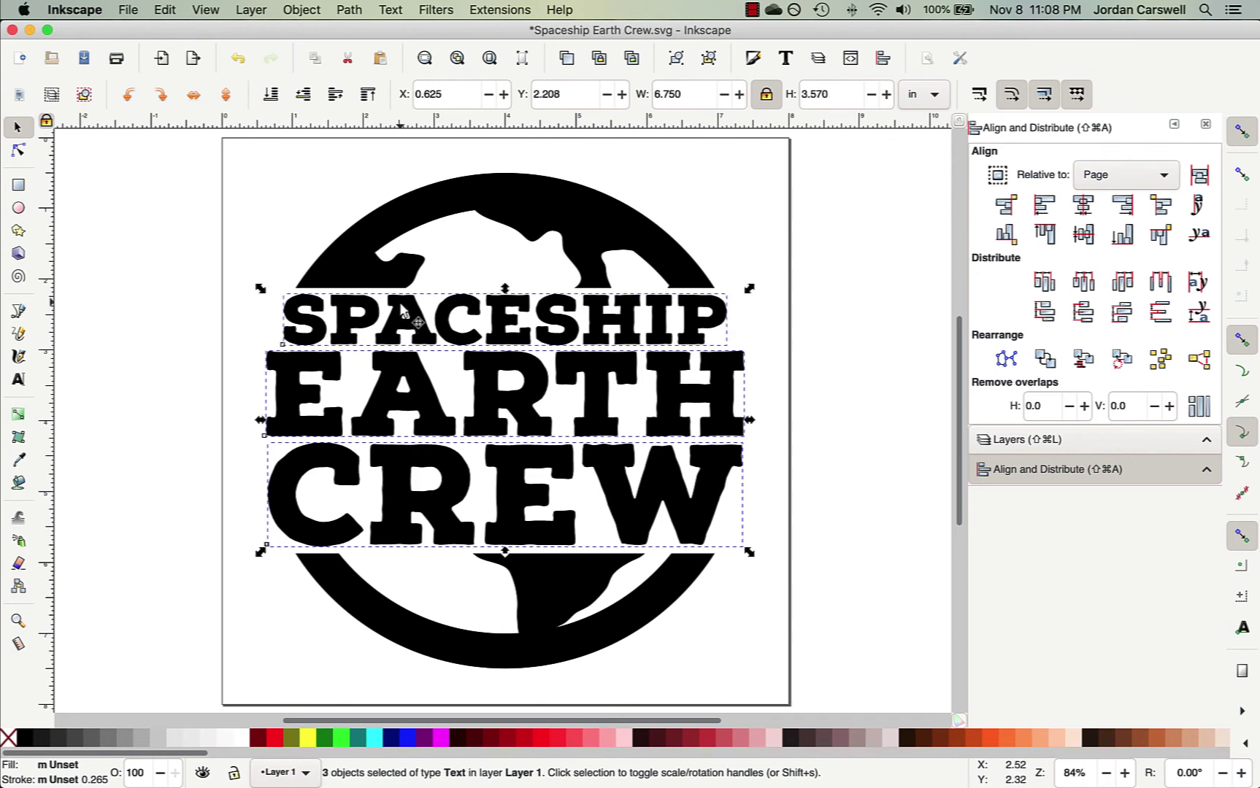
click(1161, 313)
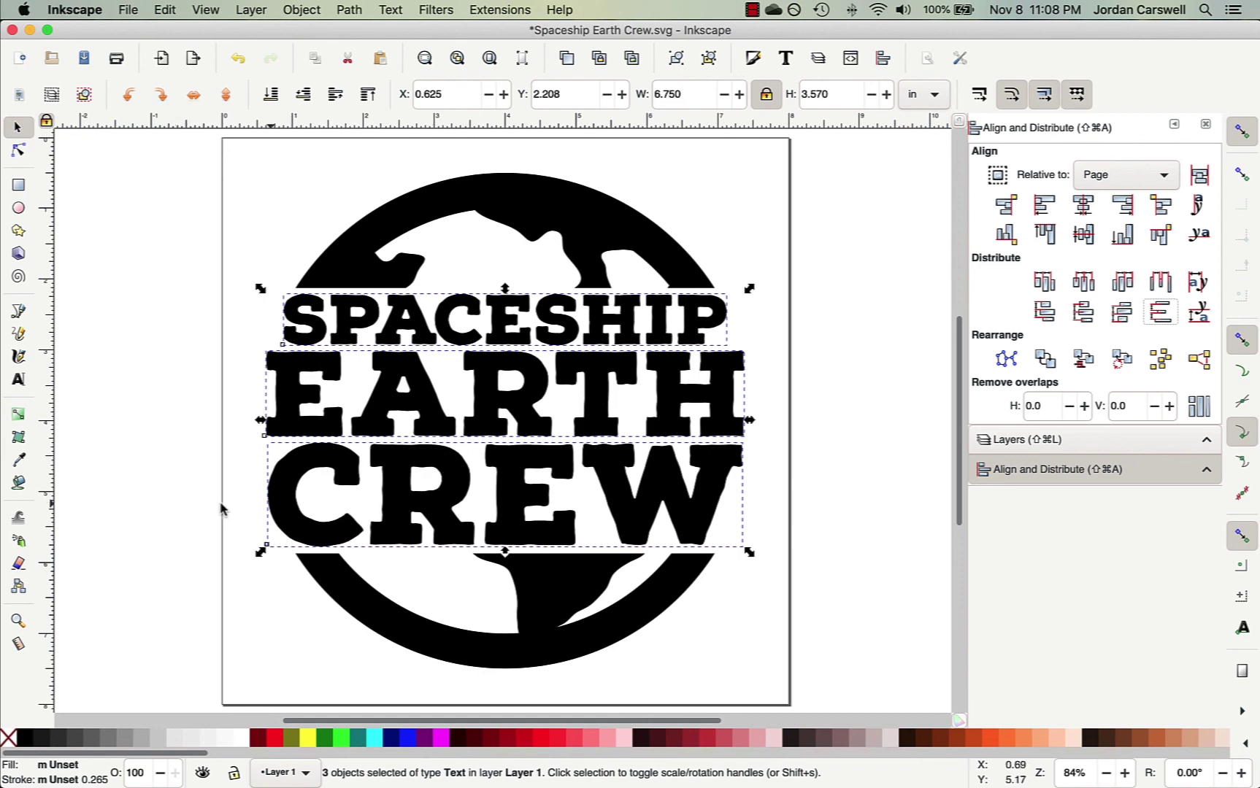
click(187, 504)
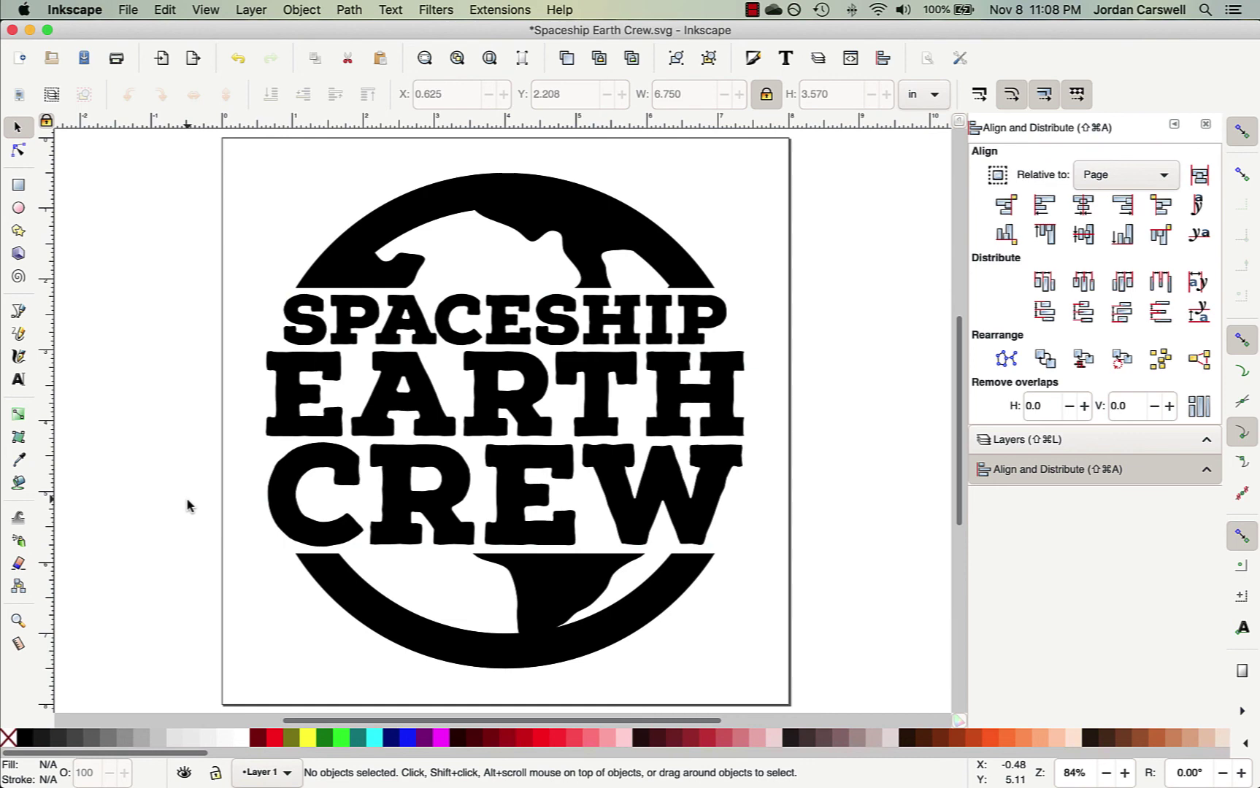